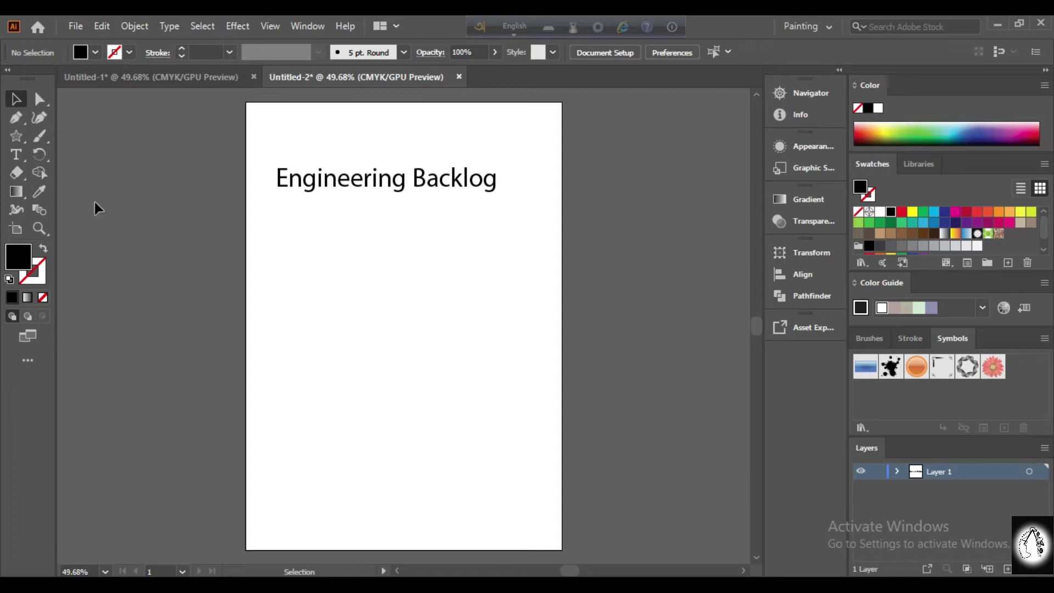
Draw a star below the 'Engineering Backlog' title, one ellipse to its right, another lower down
left_click(15, 139)
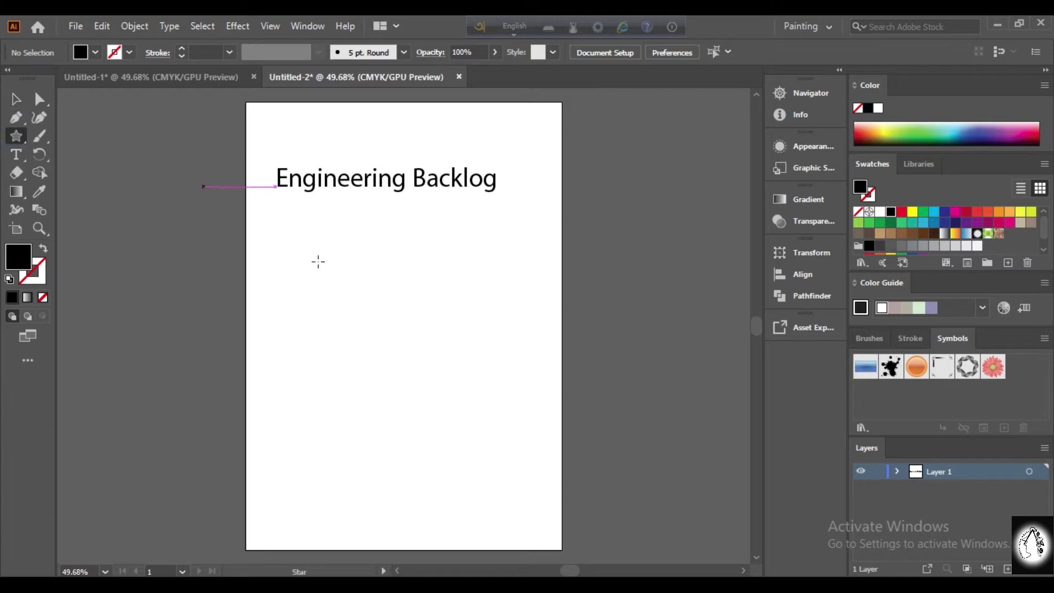
left_click_drag(295, 250, 325, 294)
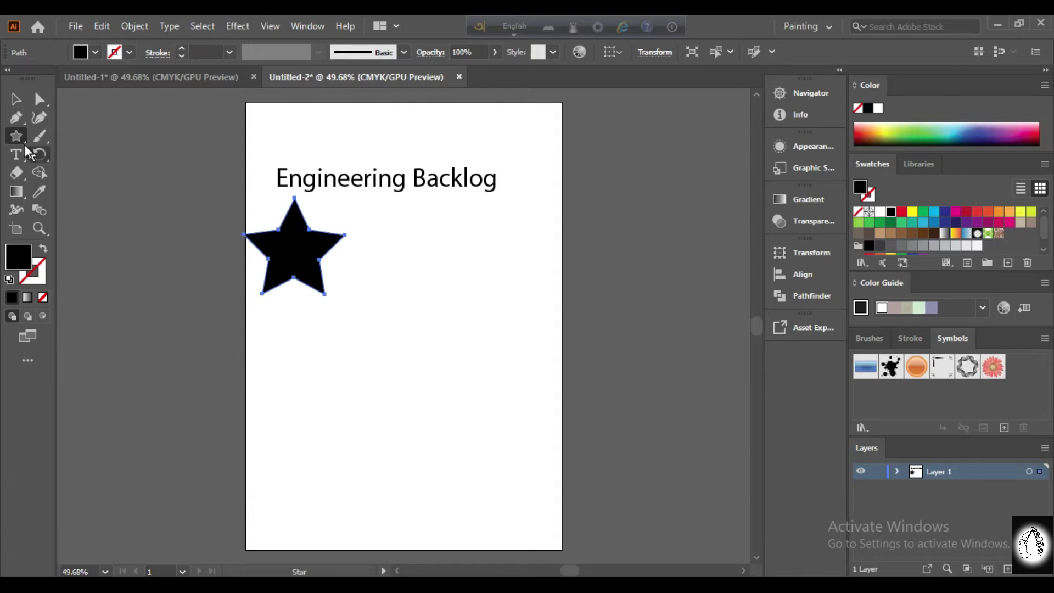
left_click_drag(23, 141, 72, 151)
left_click_drag(389, 290, 469, 351)
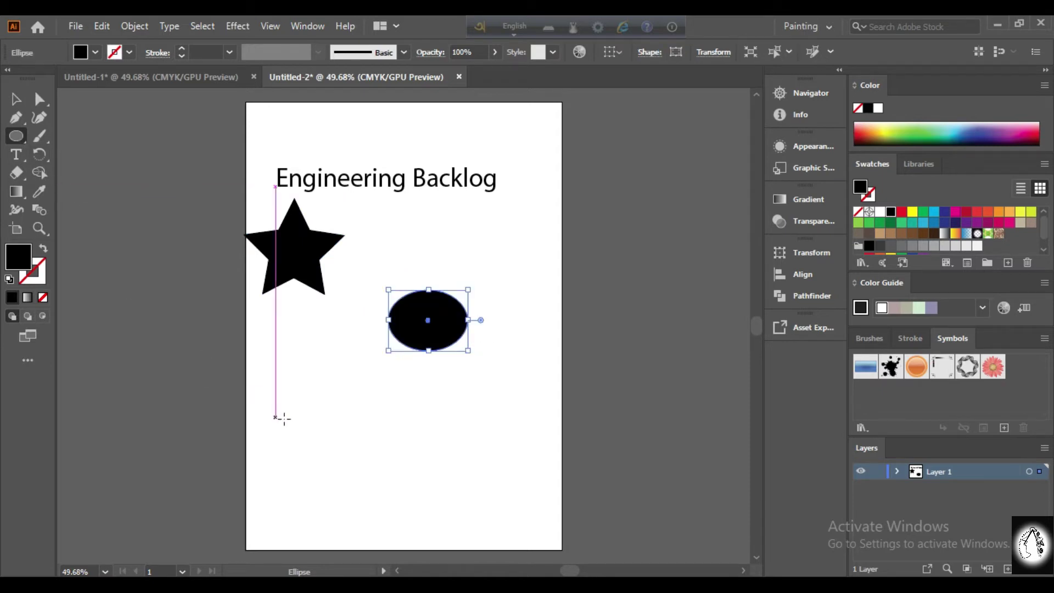
left_click_drag(292, 414, 398, 489)
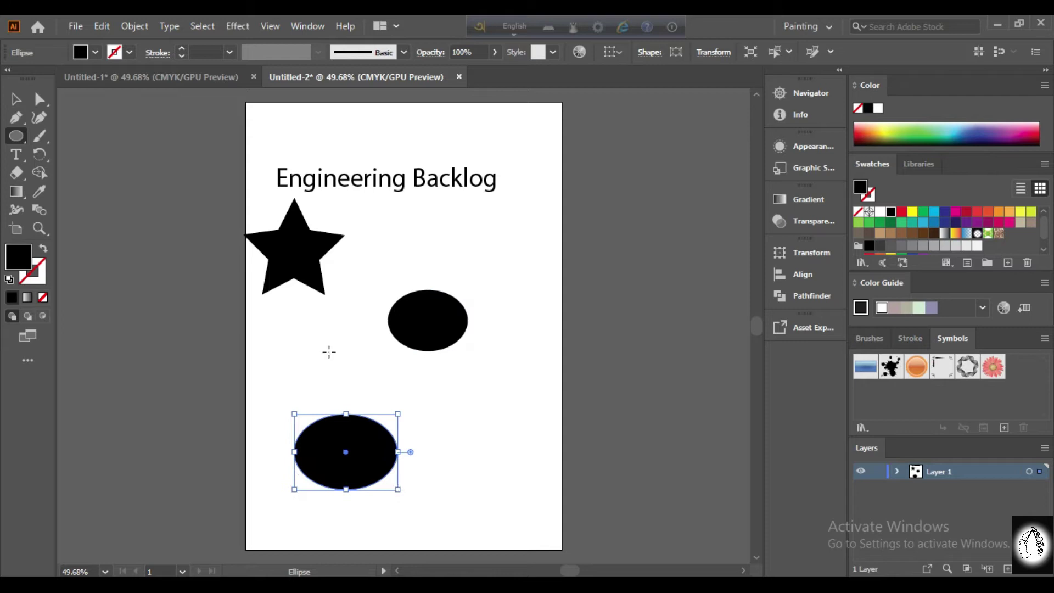
left_click(17, 104)
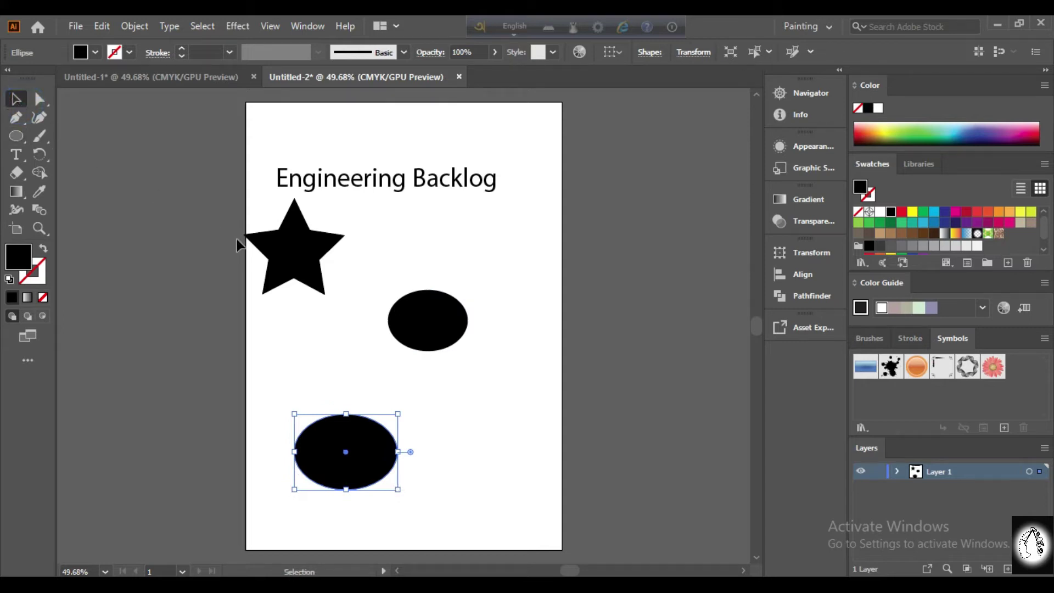
Shift the star and right ellipse down-right and move the bottom ellipse up toward the star
left_click_drag(308, 251, 344, 270)
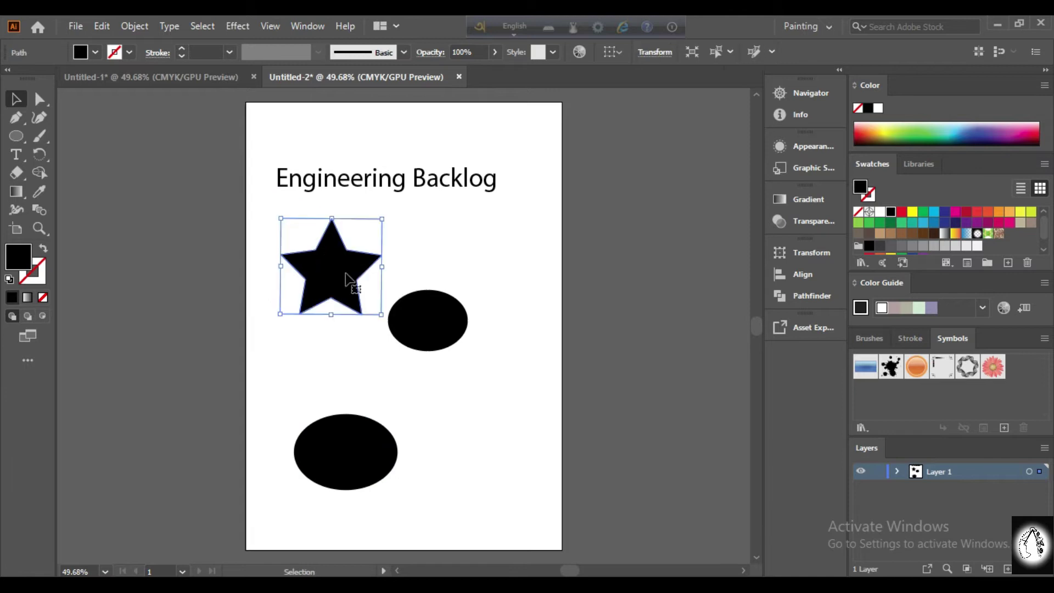
left_click_drag(429, 321, 468, 363)
left_click(337, 475)
left_click_drag(337, 476, 336, 443)
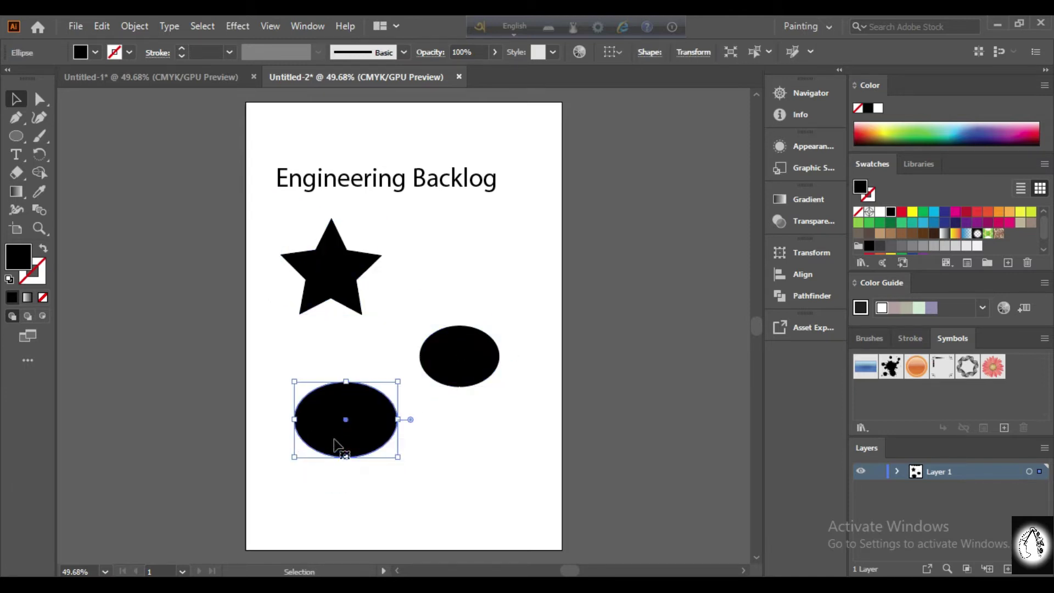
left_click(476, 481)
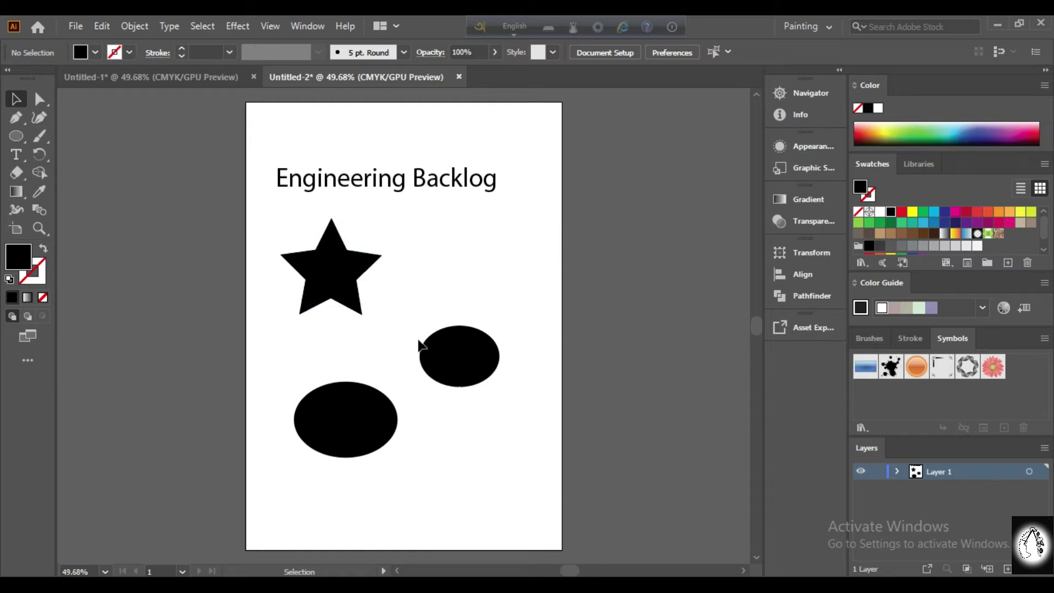
Select the title, star and both ellipses and scale them up slightly from the bottom-right corner
left_click(462, 181)
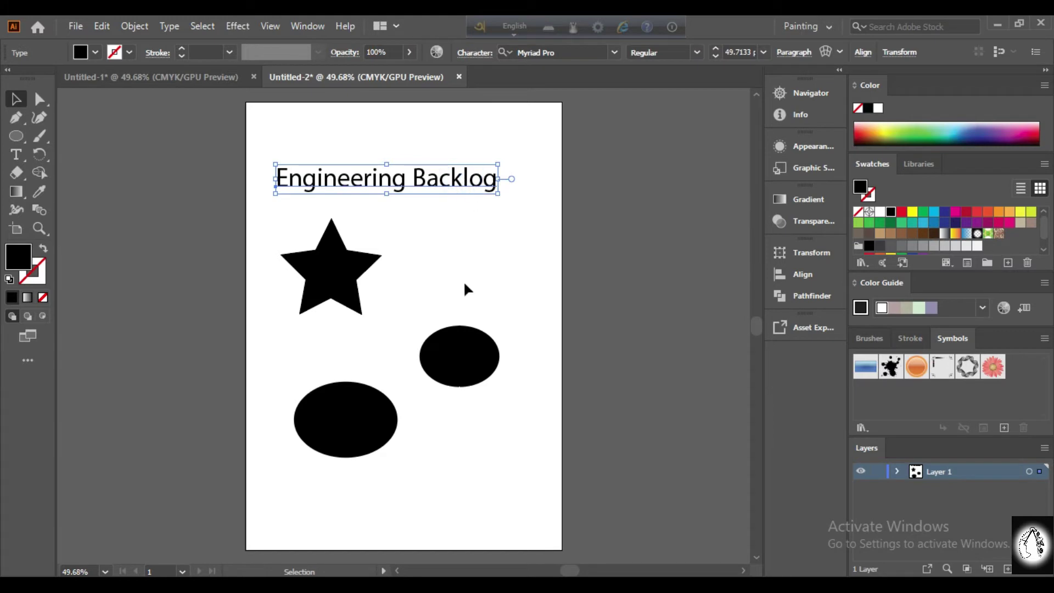
left_click(350, 293, "shift")
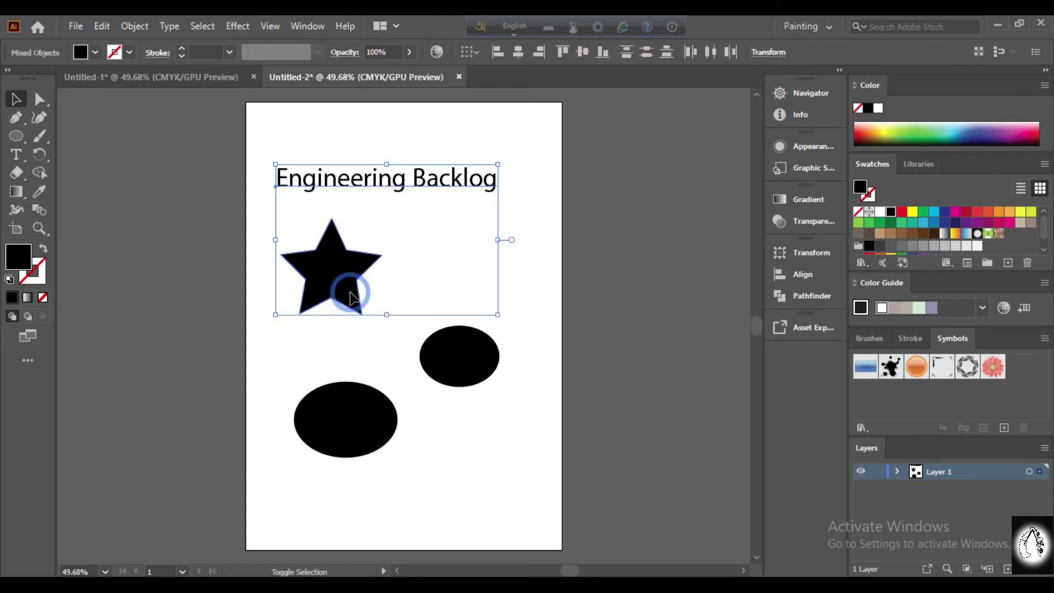
left_click(378, 439, "shift")
left_click(464, 370, "shift")
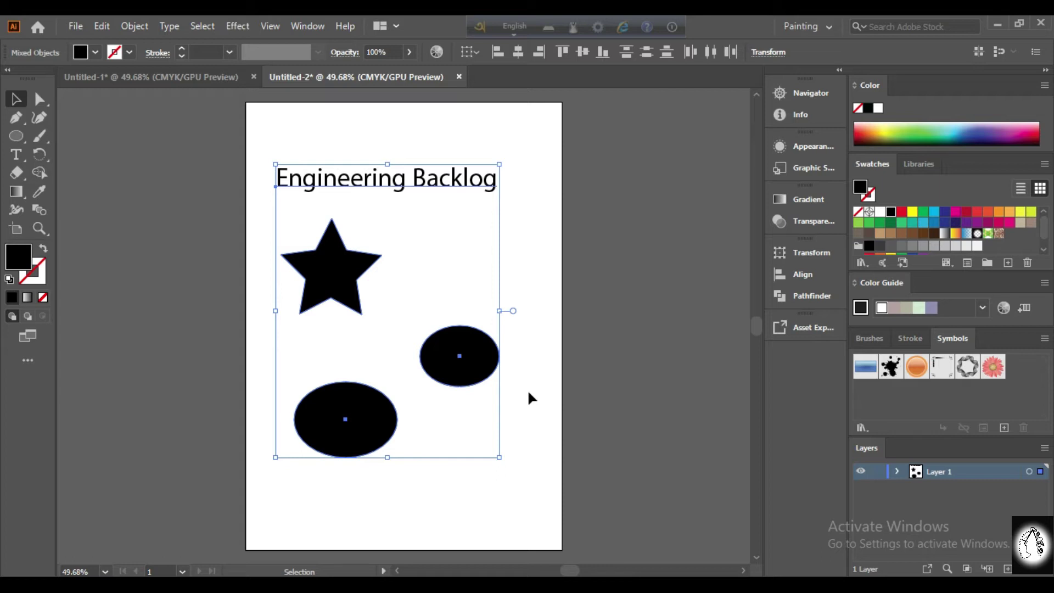
mouse_move(498, 459)
left_mouse_down()
mouse_move(515, 476)
mouse_move(504, 463)
left_mouse_up()
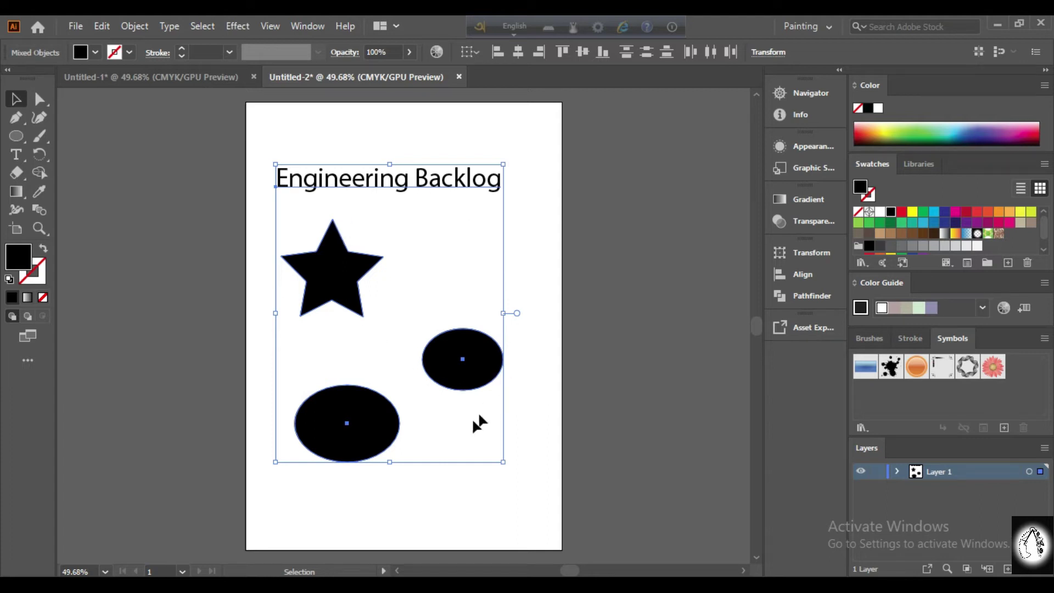
Group the title, star and two ellipses with Object > Group, then deselect
left_click(138, 25)
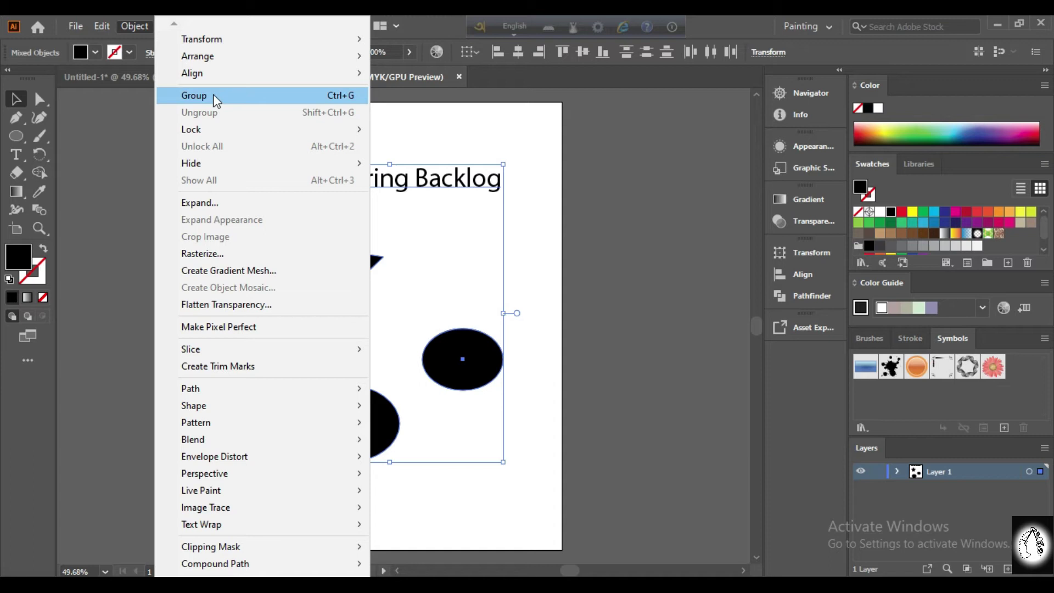
left_click(256, 95)
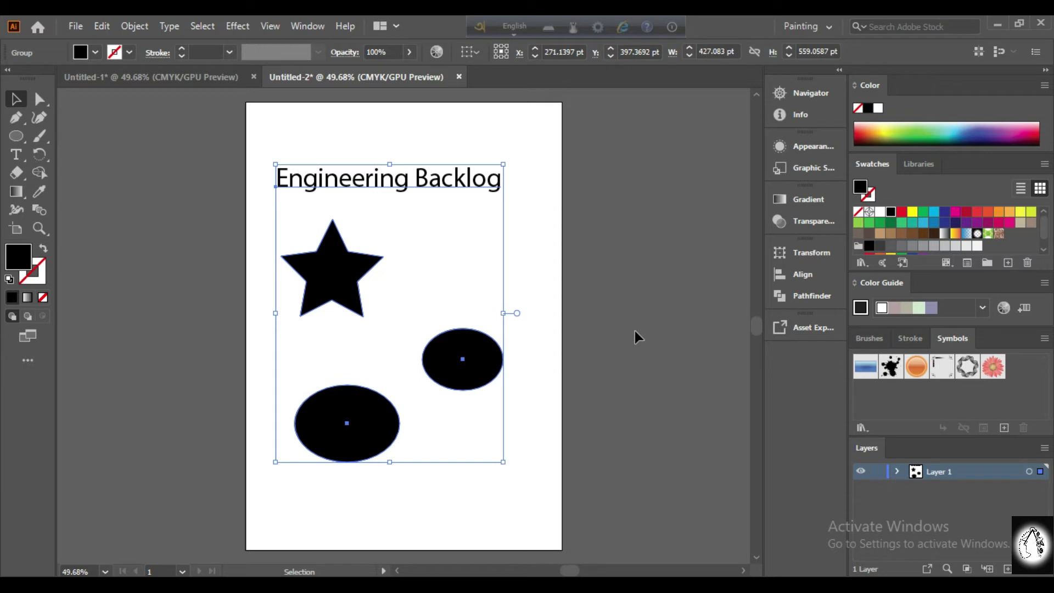
left_click(546, 328)
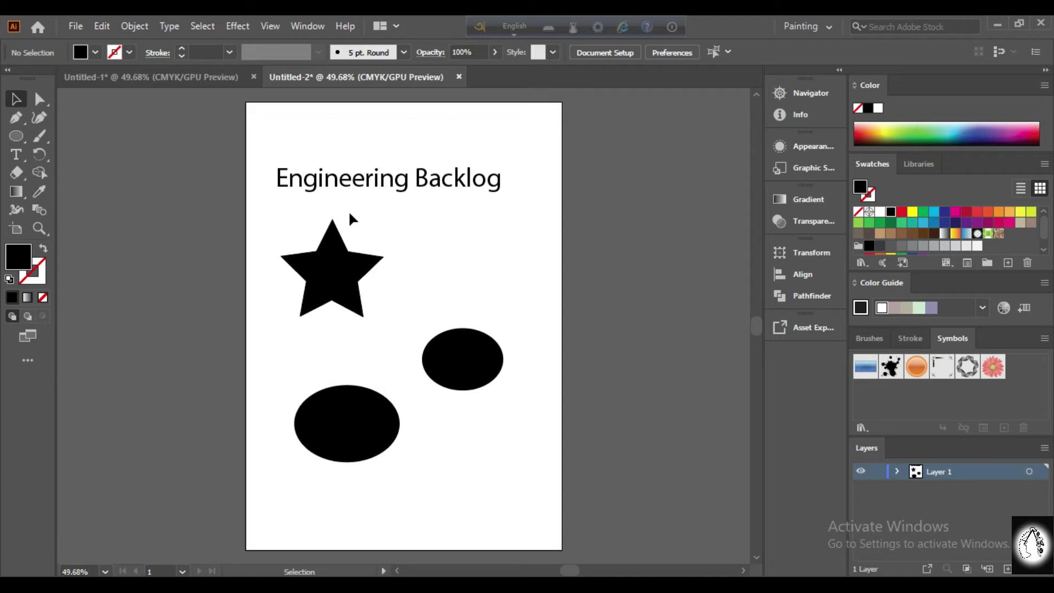
Select the whole group by clicking the star, deselect, then select it again via the star
left_click(345, 265)
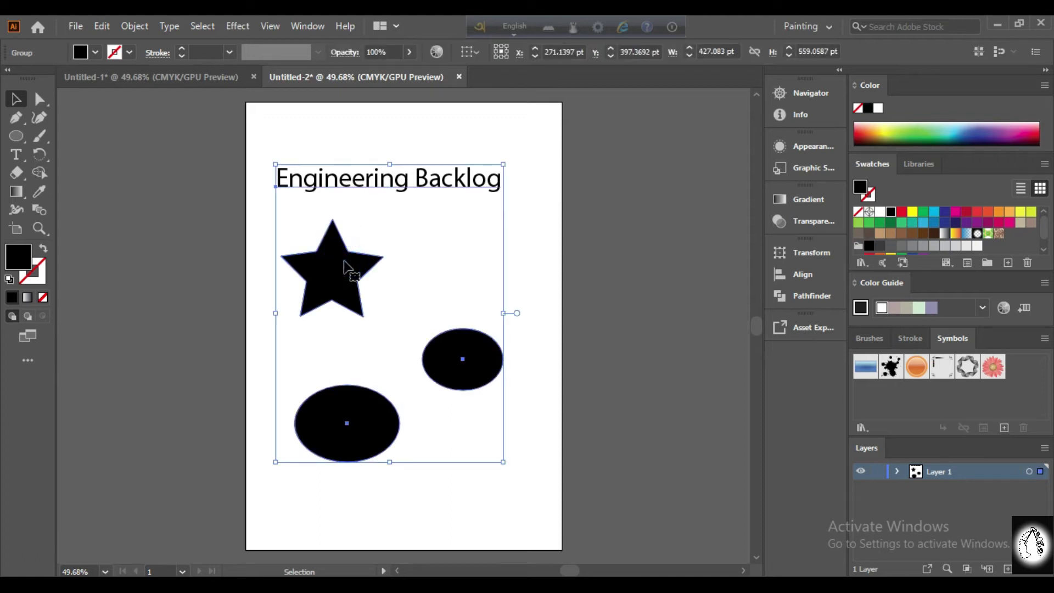
left_click(555, 243)
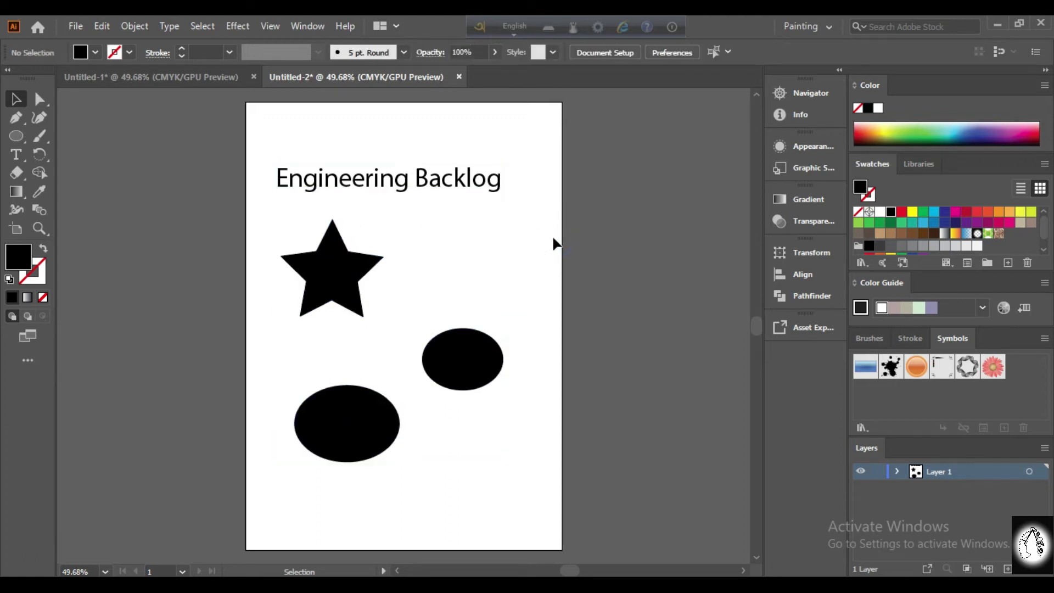
left_click(360, 312)
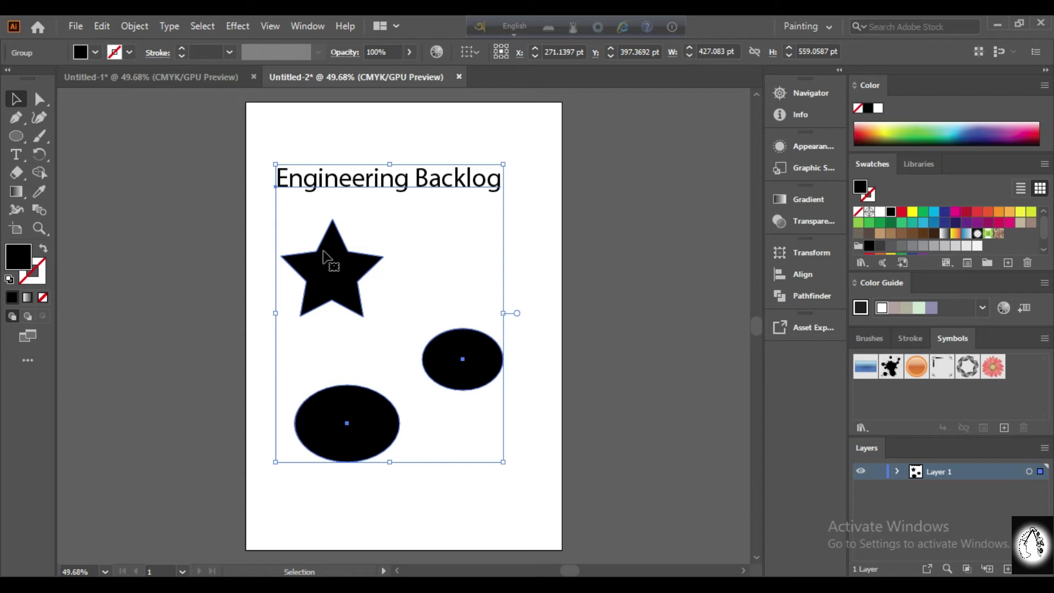
Ungroup the objects with Object > Ungroup and confirm the star now selects on its own
left_click(132, 26)
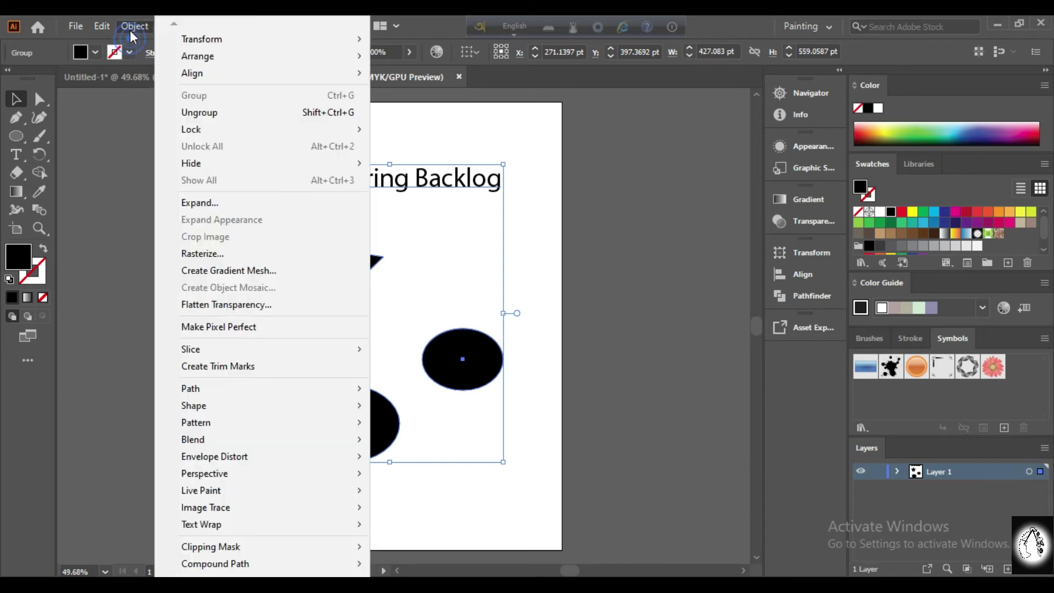
left_click(239, 113)
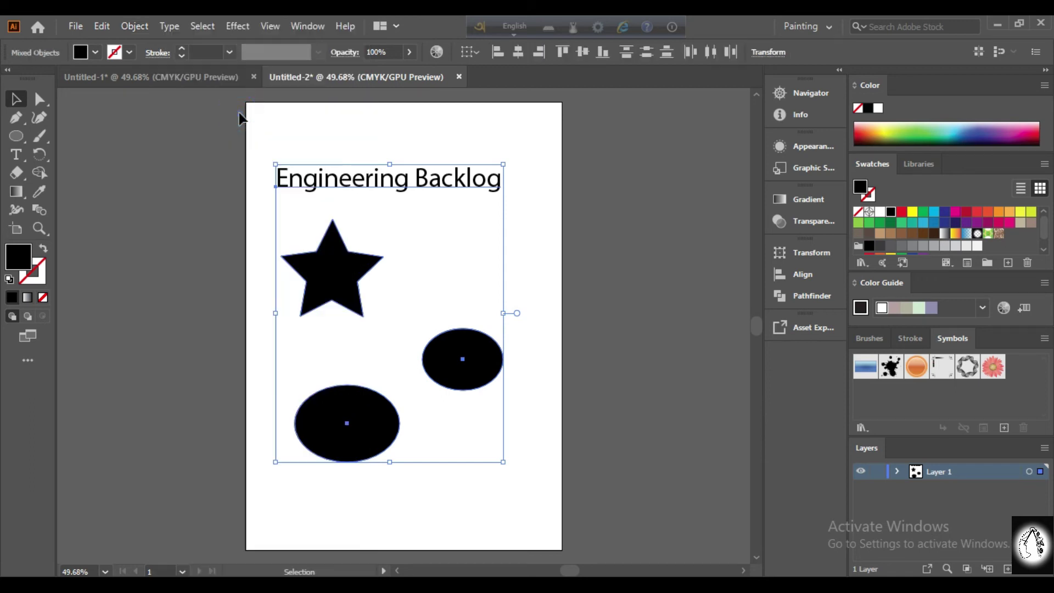
left_click(555, 198)
left_click(297, 291)
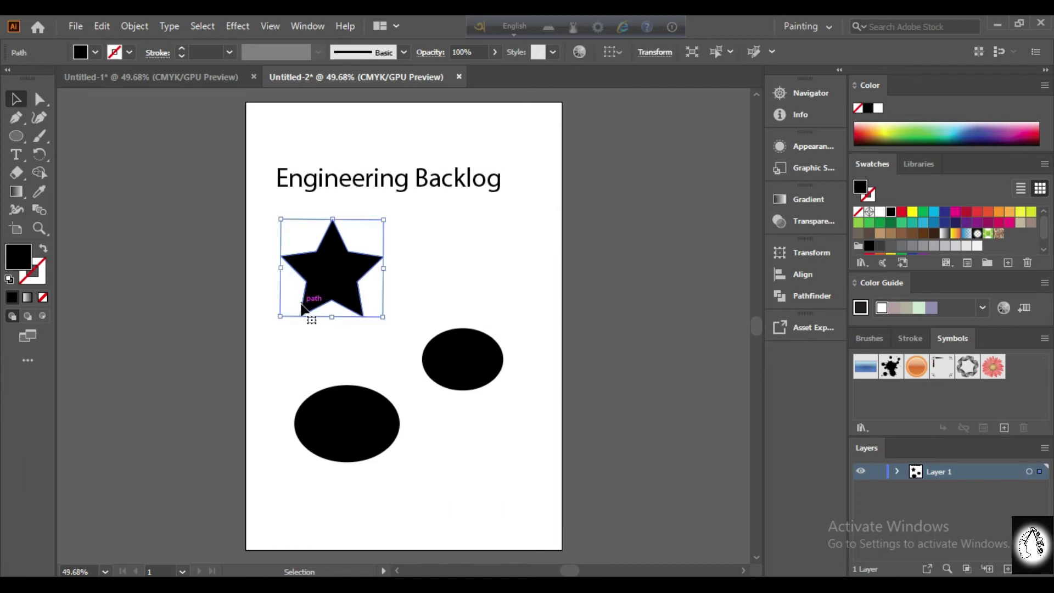
left_click(591, 321)
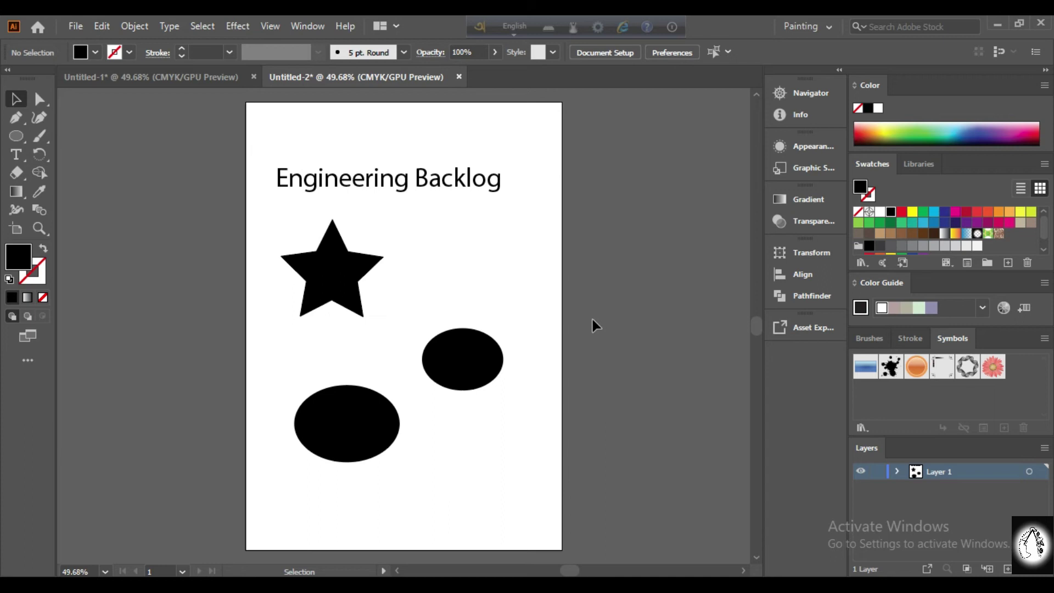
Select both ellipses, the star and the 'Engineering Backlog' title together
left_click(447, 376)
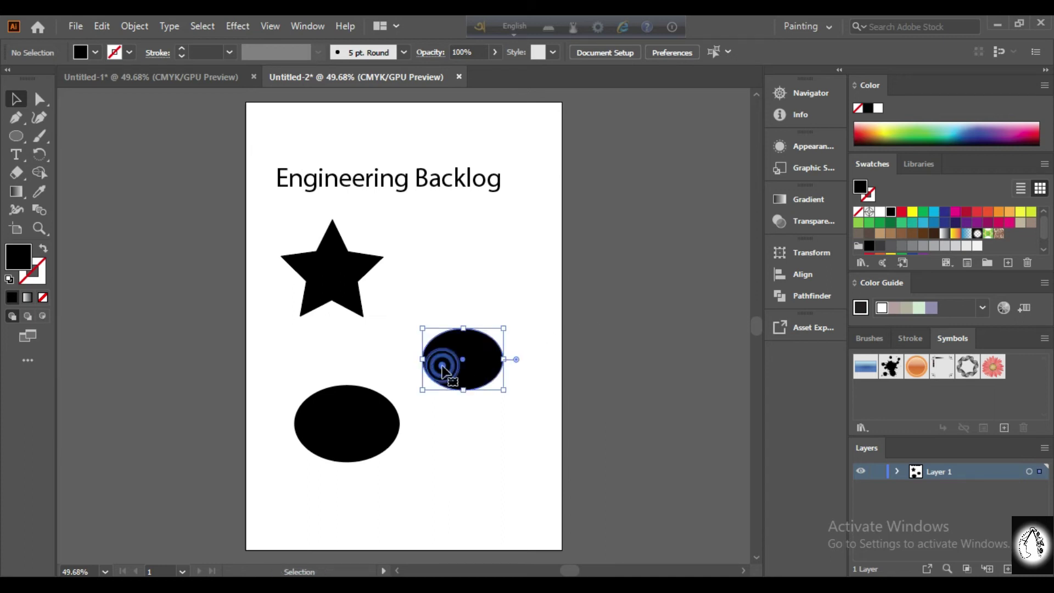
left_click(396, 422, "shift")
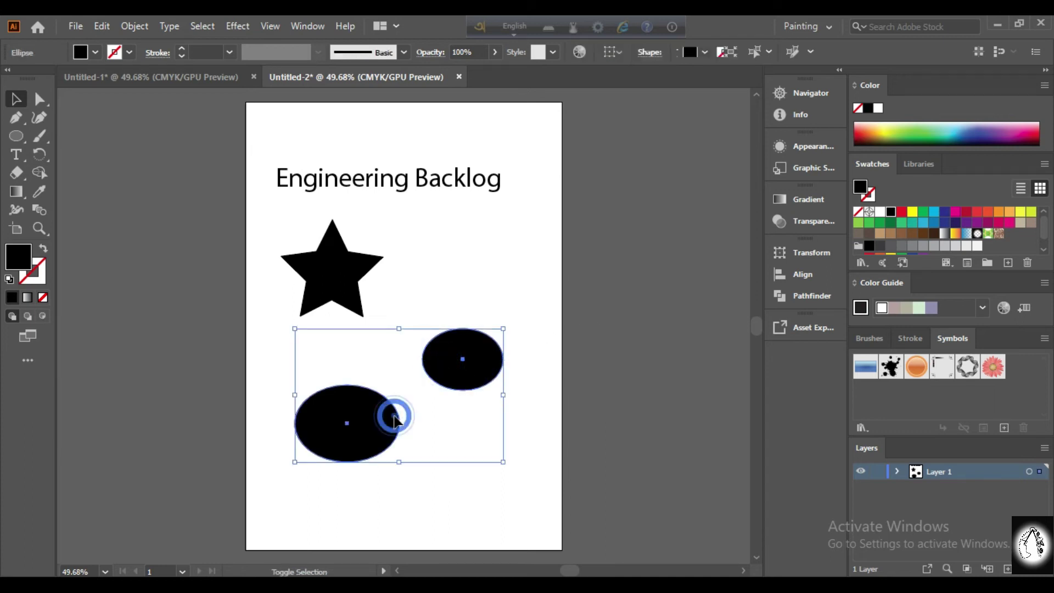
left_click(337, 295, "shift")
left_click(375, 184, "shift")
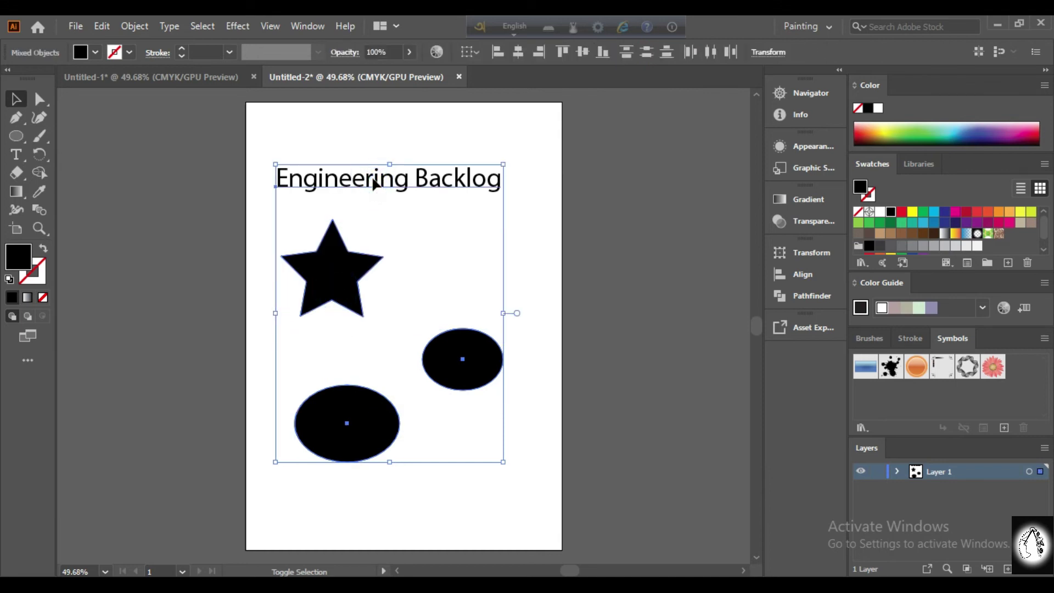
Lock the selected objects with Object > Lock > Selection
left_click(138, 22)
mouse_move(295, 132)
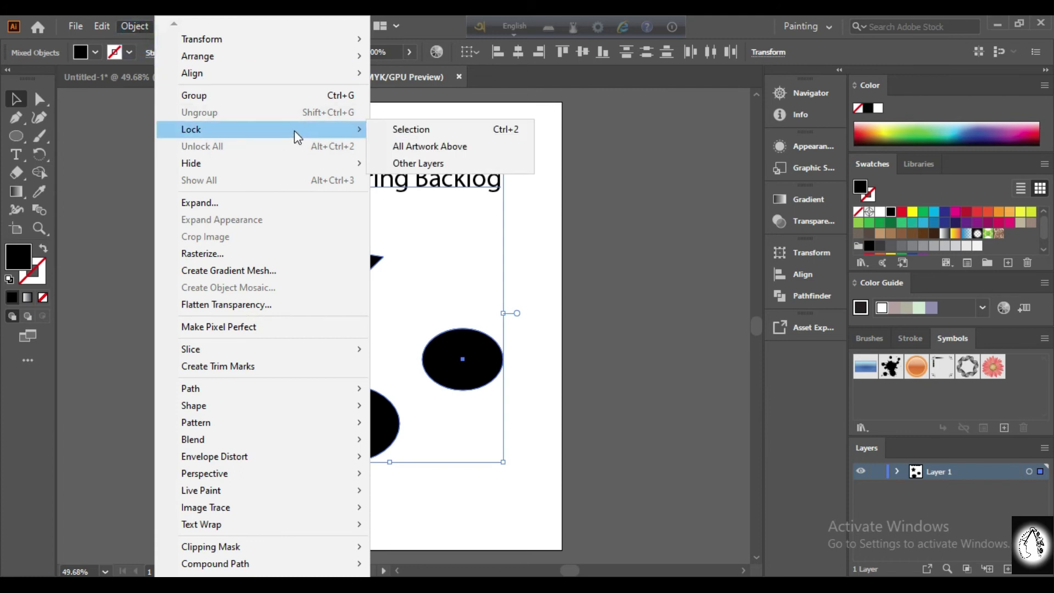
left_click(403, 130)
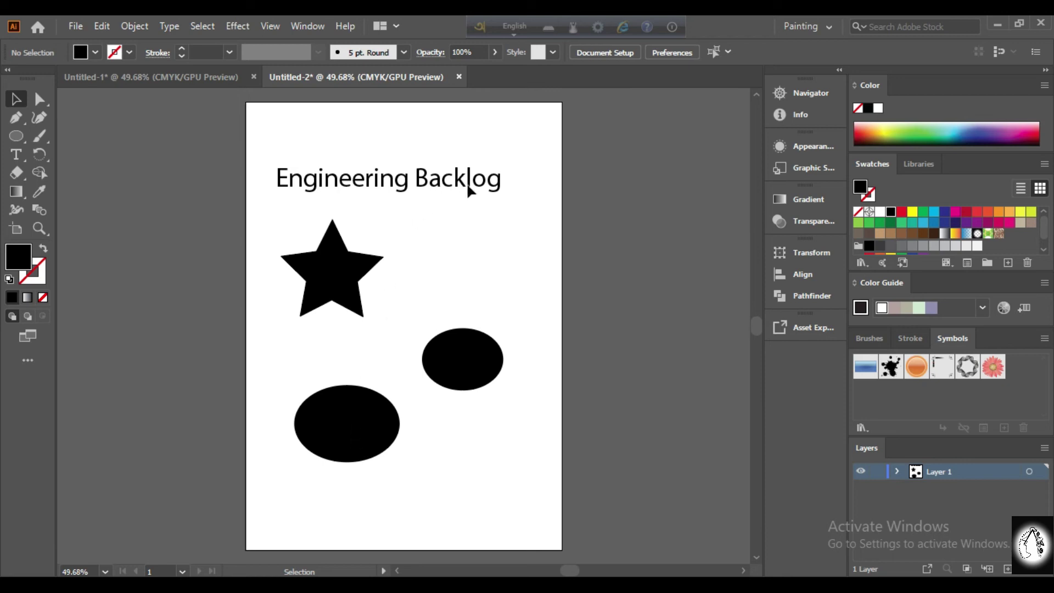
left_click(354, 268)
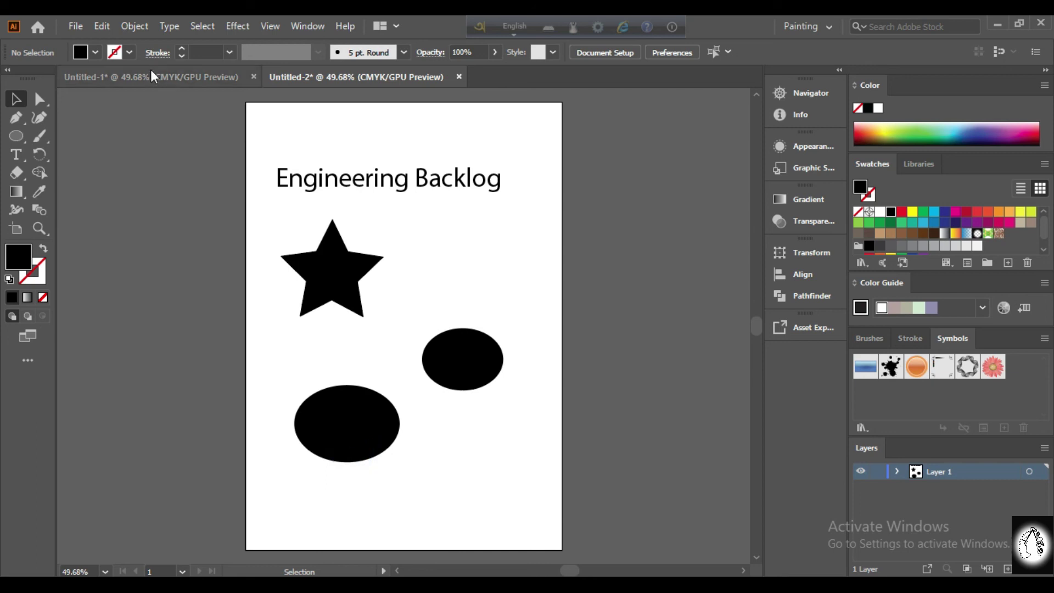
Unlock all artwork with Object > Unlock All, then select the star individually
left_click(134, 26)
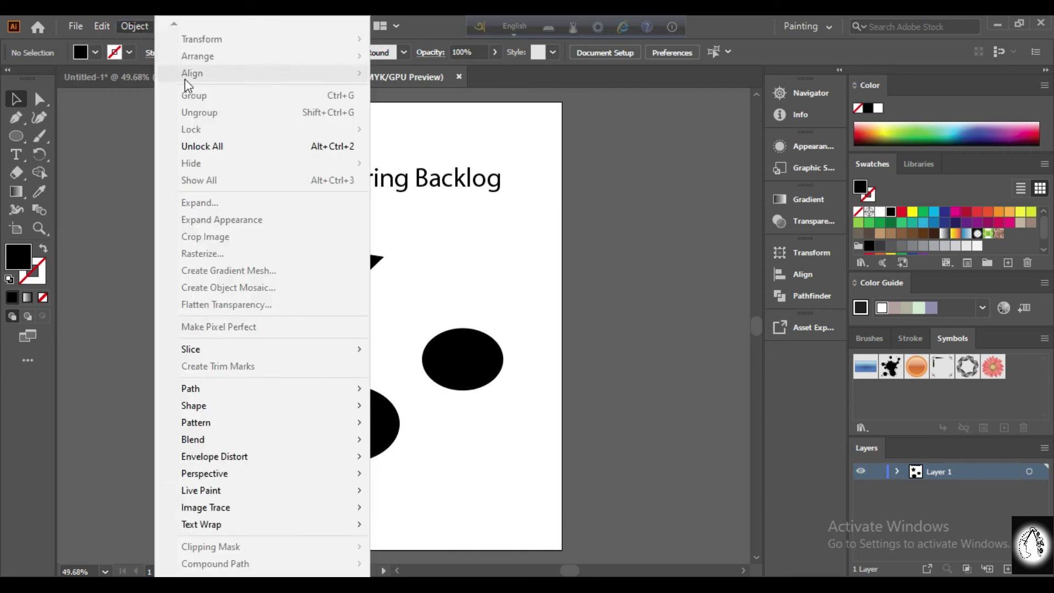
left_click(214, 147)
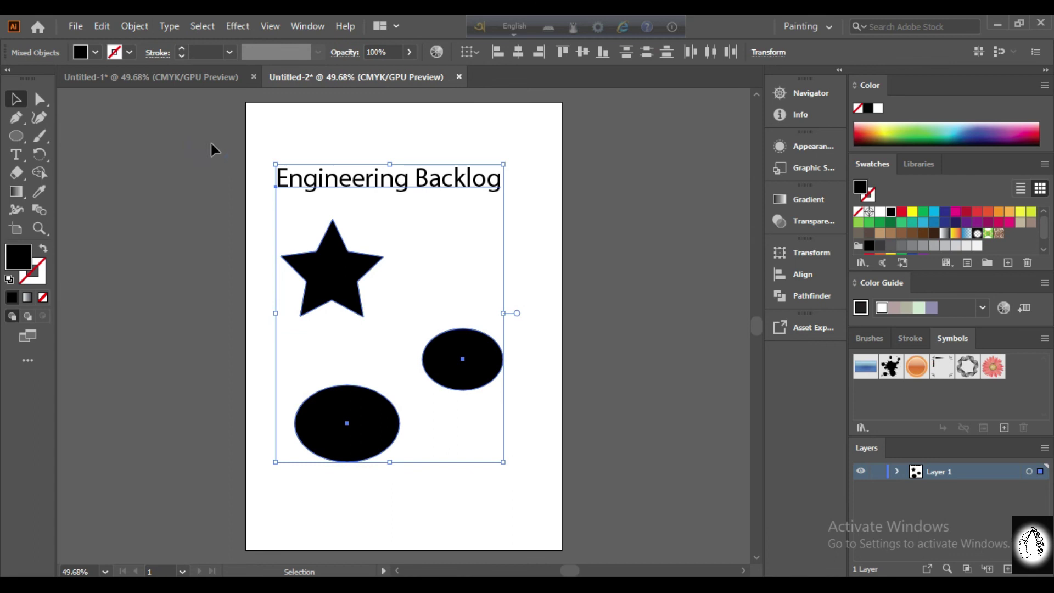
left_click(597, 219)
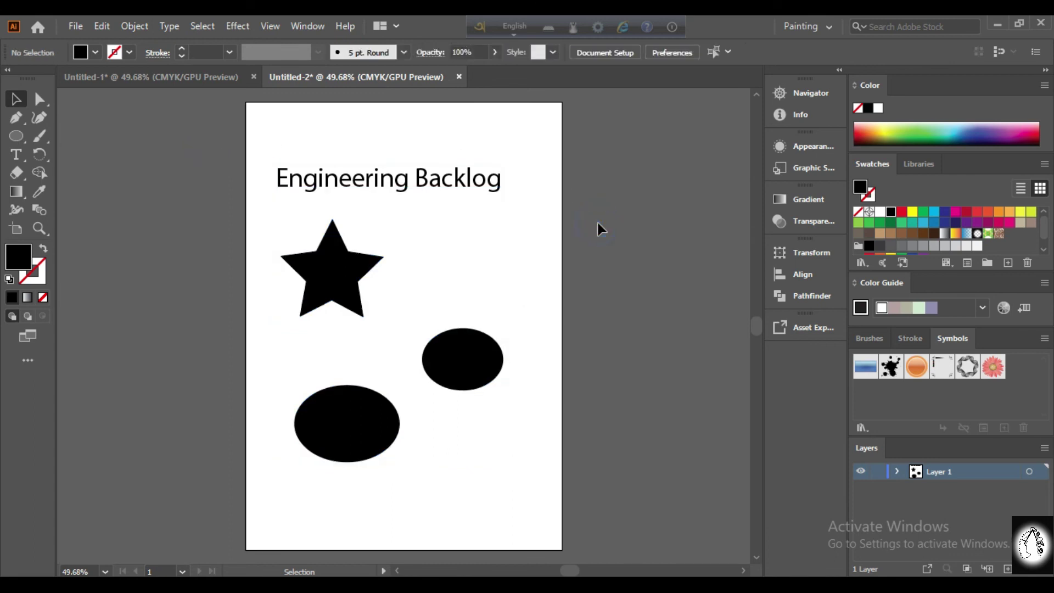
left_click(365, 266)
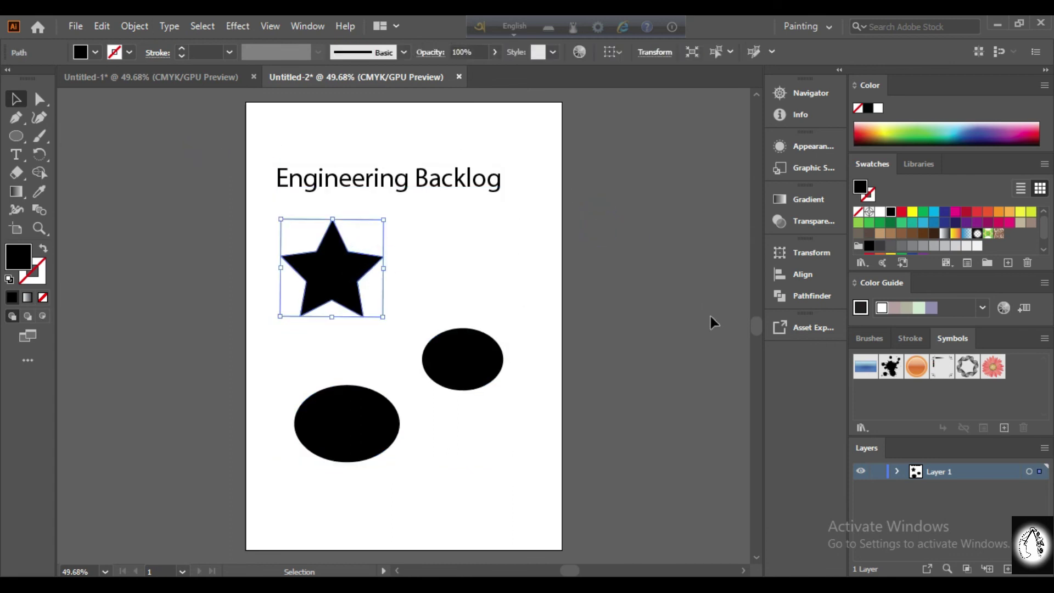